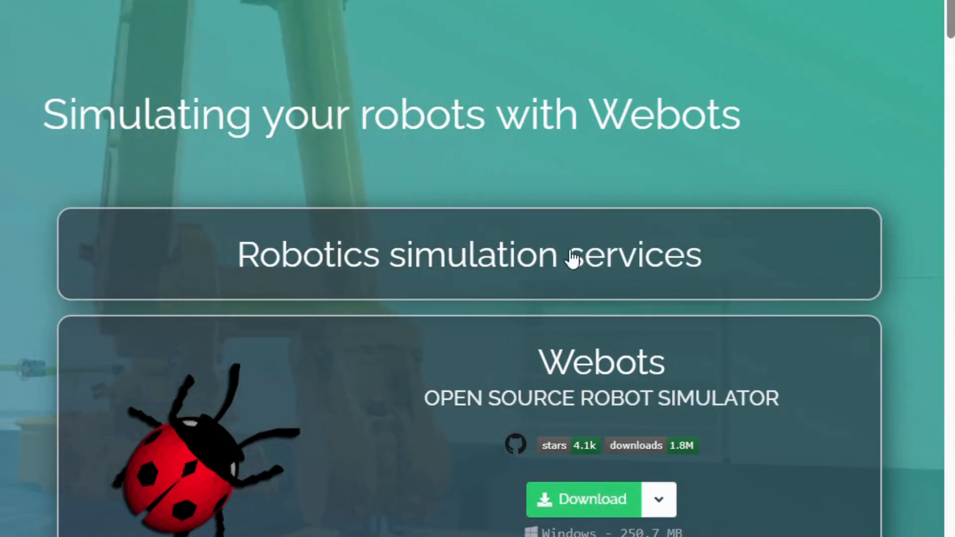
- Download the Windows installer for Webots R2025a from the website
scroll(614, 288, "down", 2)
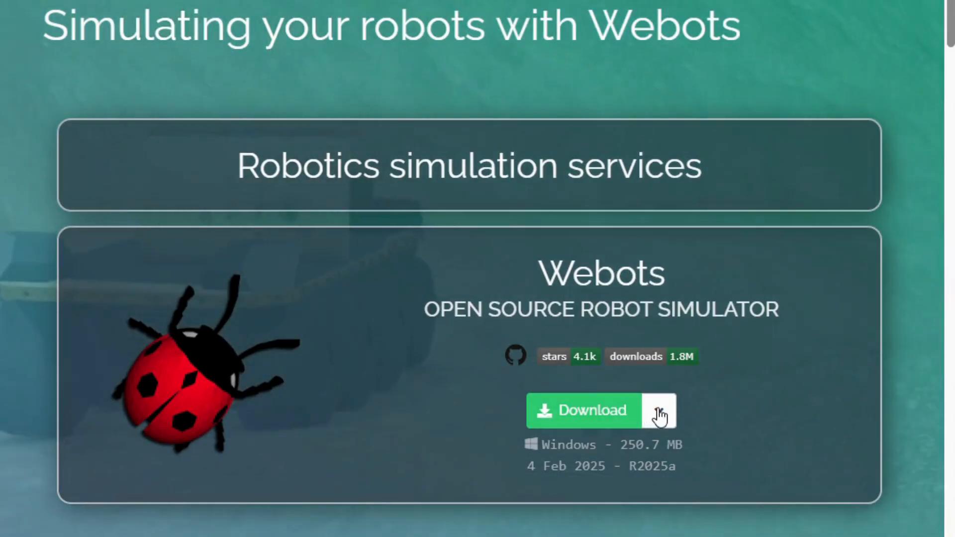
left_click(659, 413)
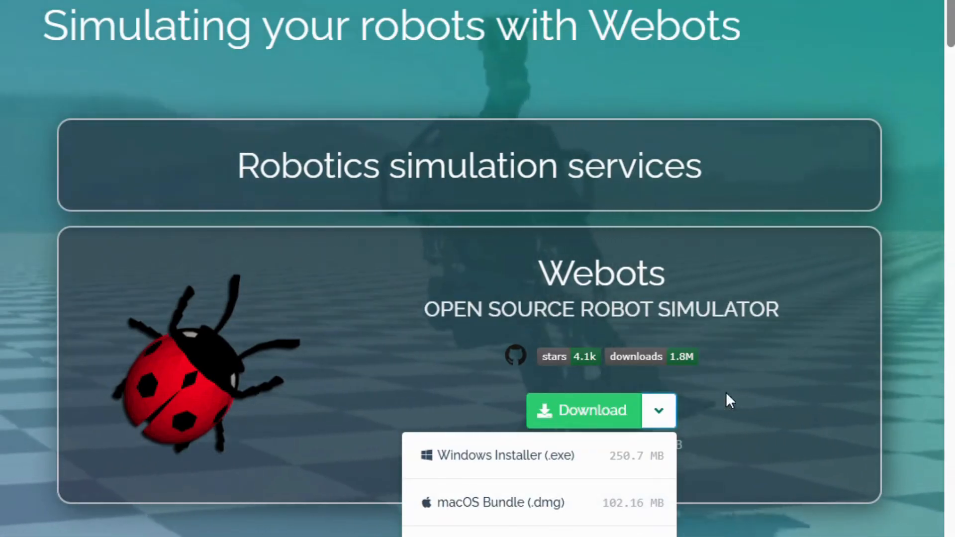
left_click(787, 335)
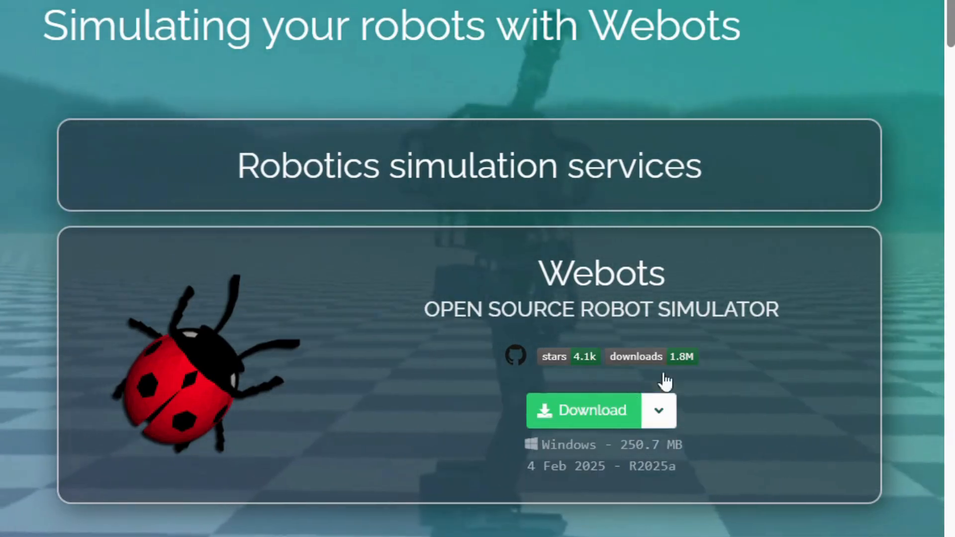
left_click(611, 416)
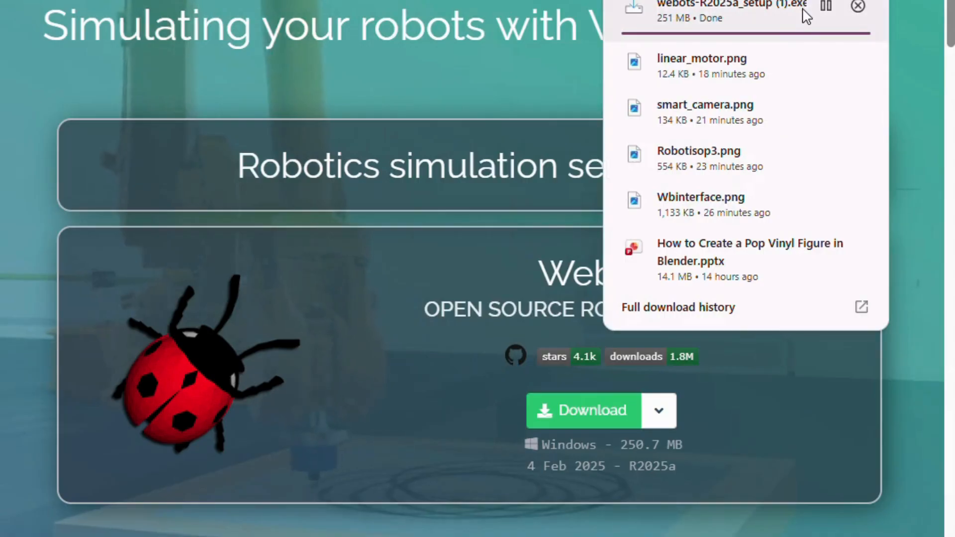
- Run the downloaded webots-R2025a_setup (1).exe and choose to install Webots for all users
left_click(738, 14)
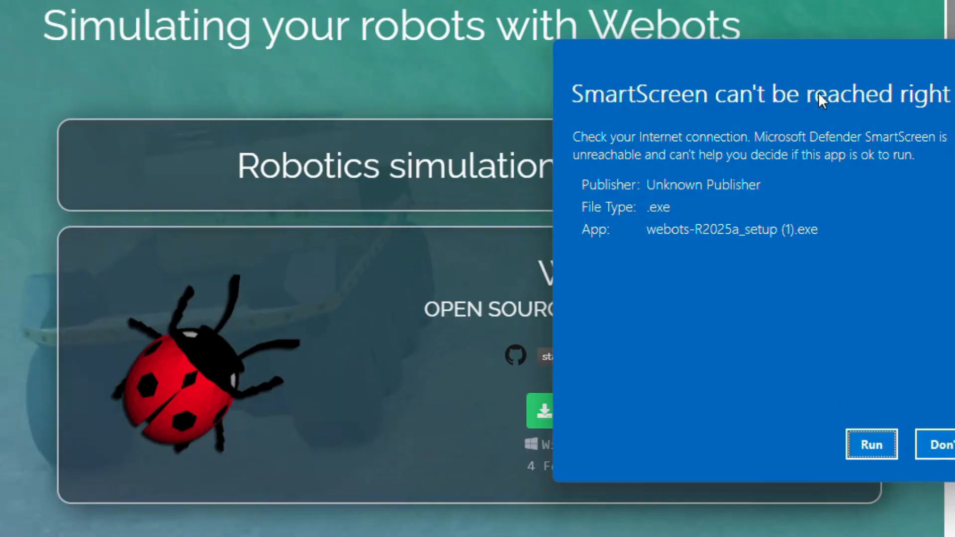
left_click(888, 446)
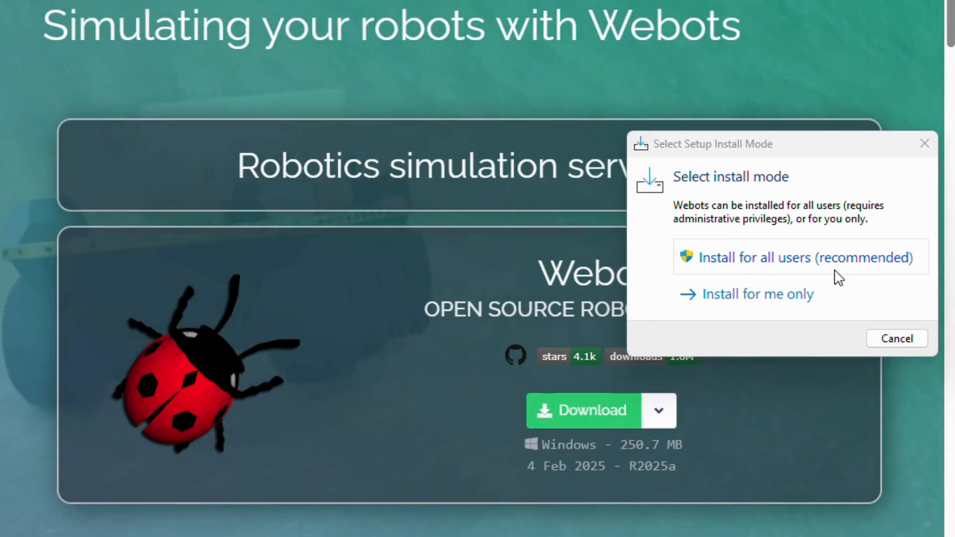
left_click(839, 277)
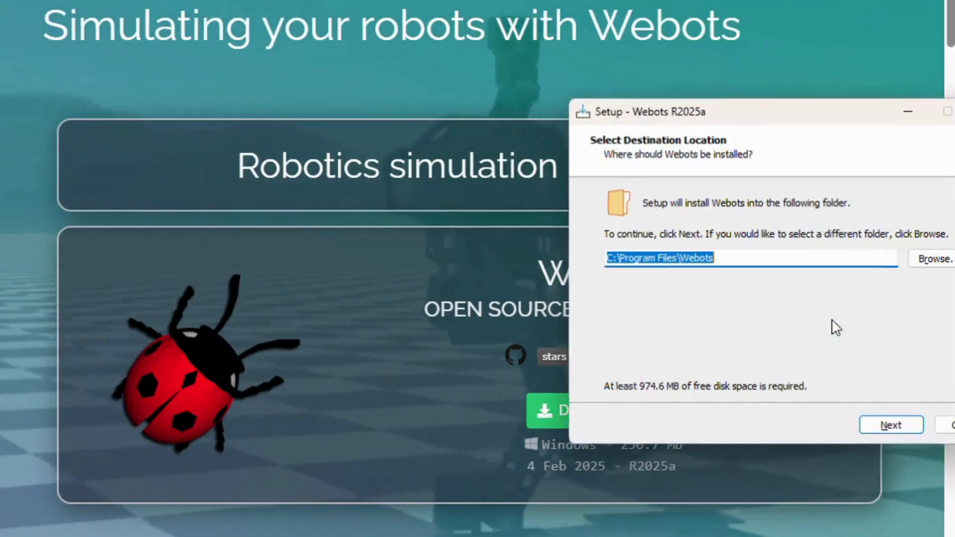
- Accept C:\Program Files\Webots as the installation's destination folder
left_click_drag(828, 111, 626, 92)
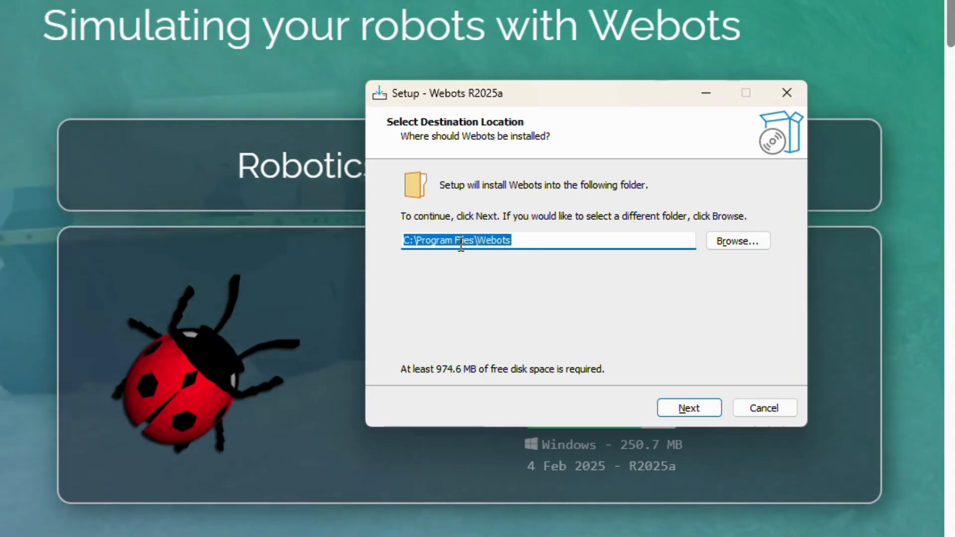
left_click(726, 243)
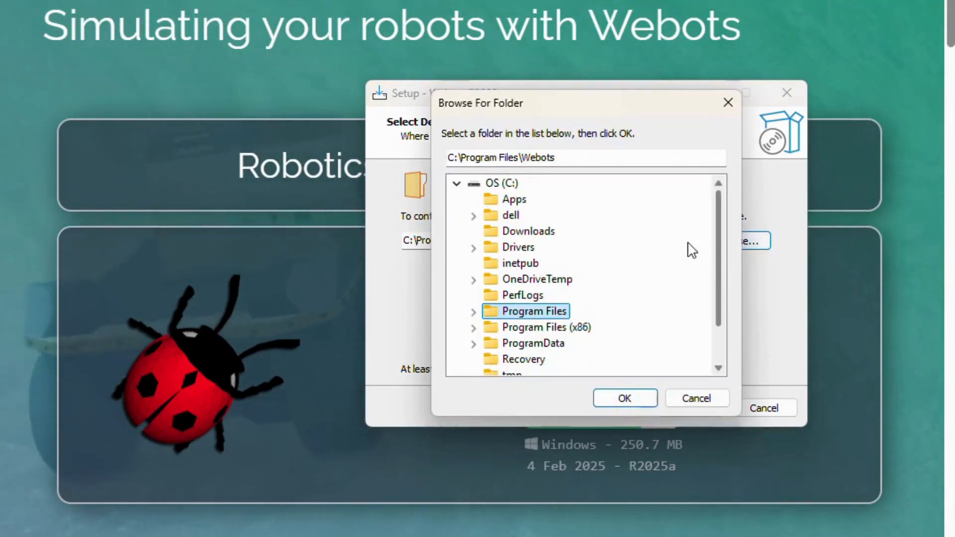
left_click(726, 102)
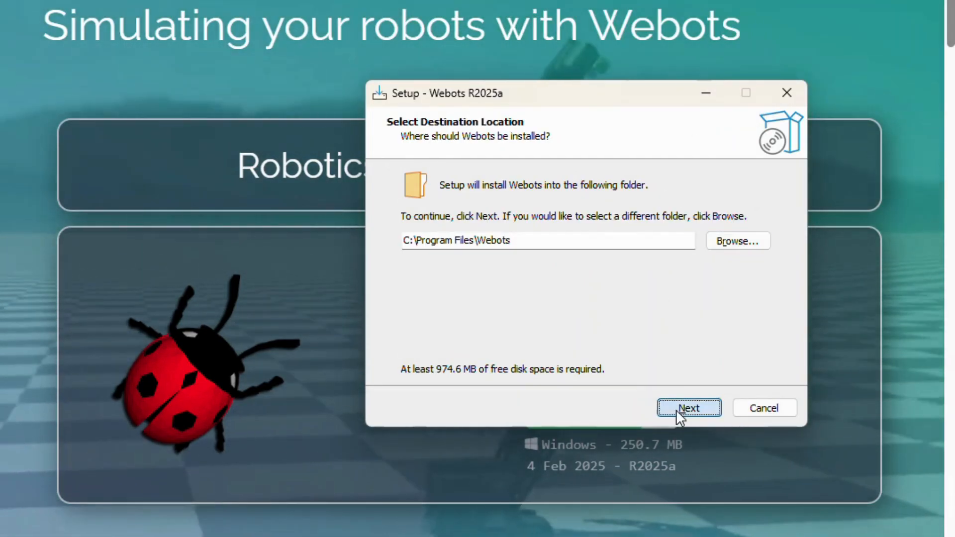
left_click(689, 408)
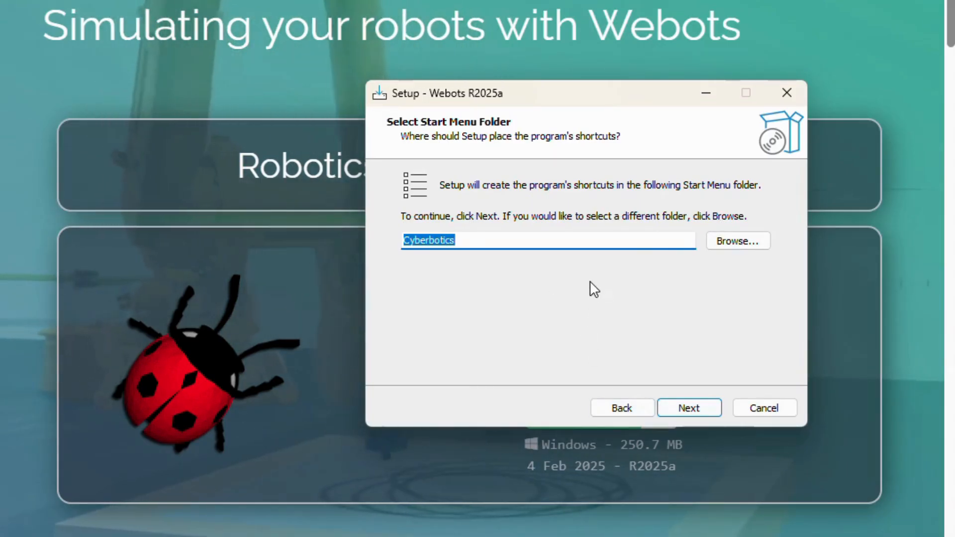
- Install Webots with Cyberbotics as the Start Menu folder, and finish the setup with Launch Webots enabled
left_click(681, 412)
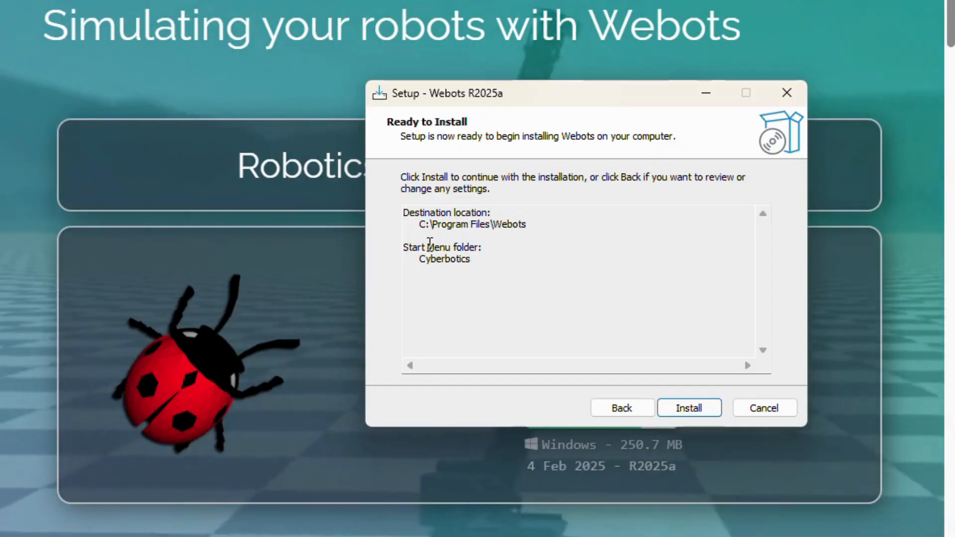
left_click(688, 409)
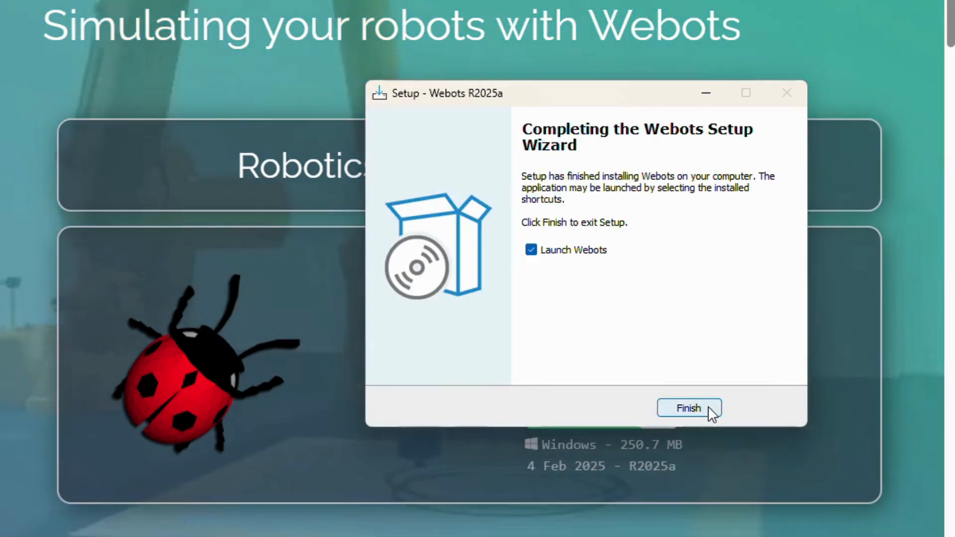
left_click(688, 408)
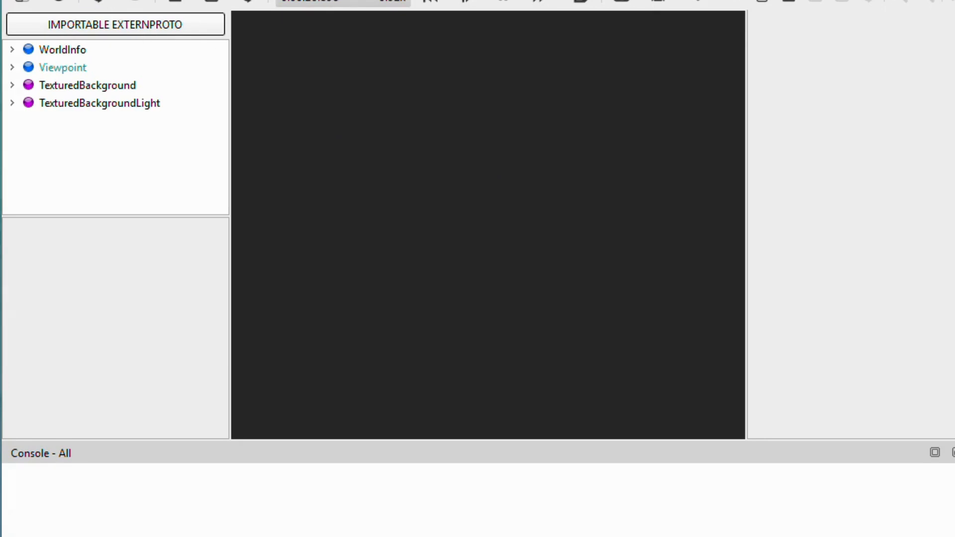
left_click(12, 0)
mouse_move(30, 0)
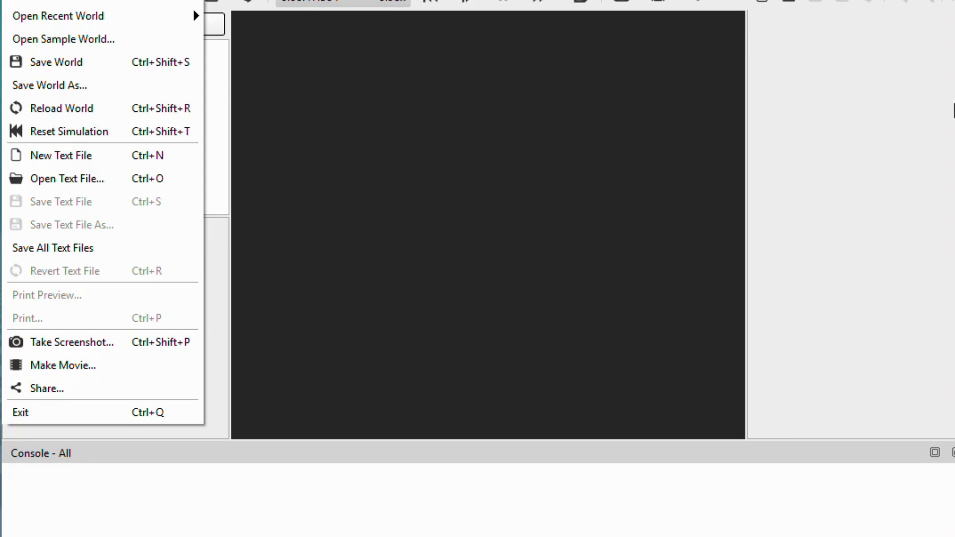
left_click(841, 128)
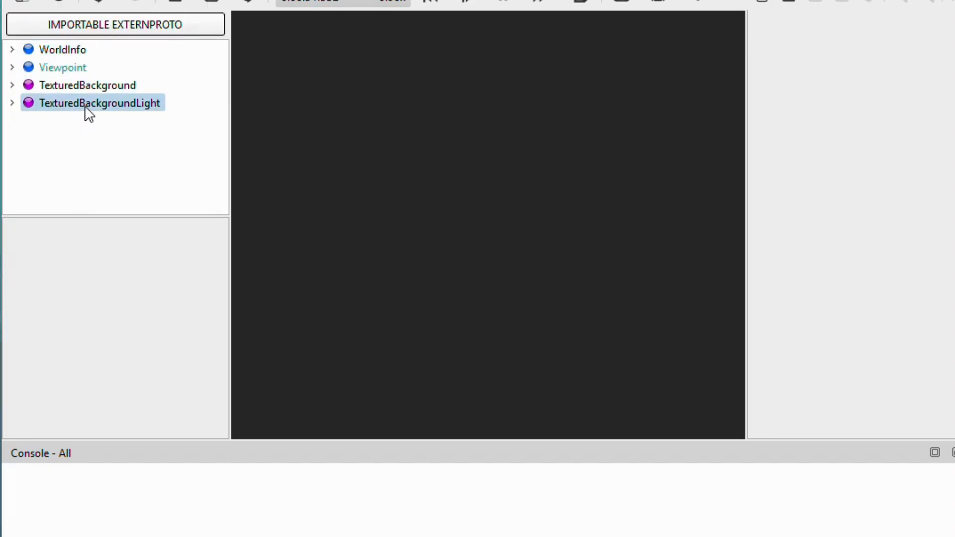
mouse_move(89, 112)
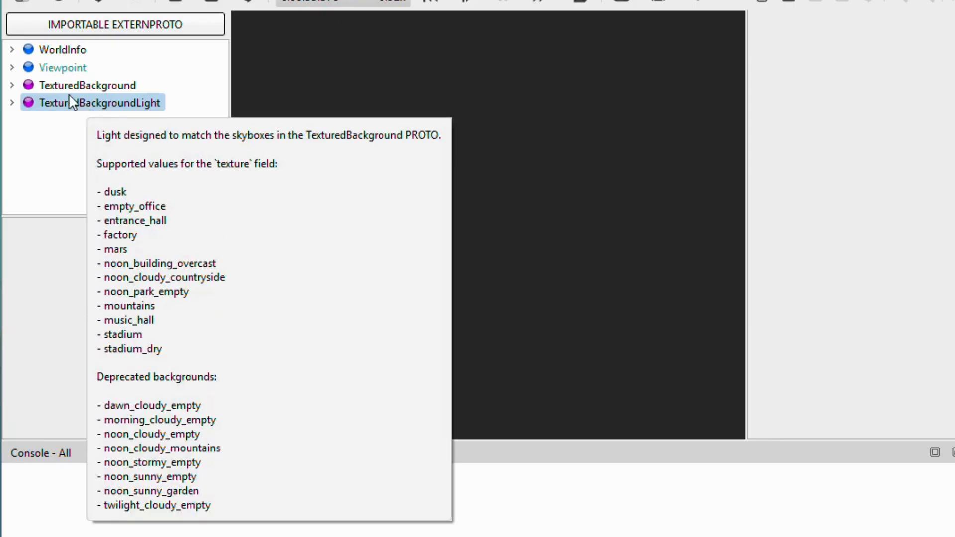
mouse_move(76, 83)
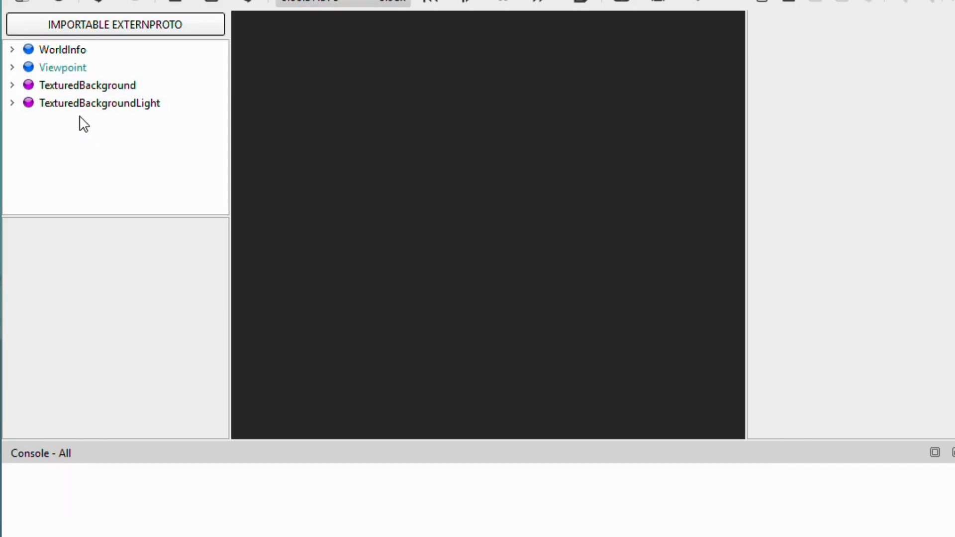
left_click(83, 73)
- Add the Portal robot after the TexturedBackground node, from the a4 portal folder of the Webots Projects PROTO robots
left_click(86, 83)
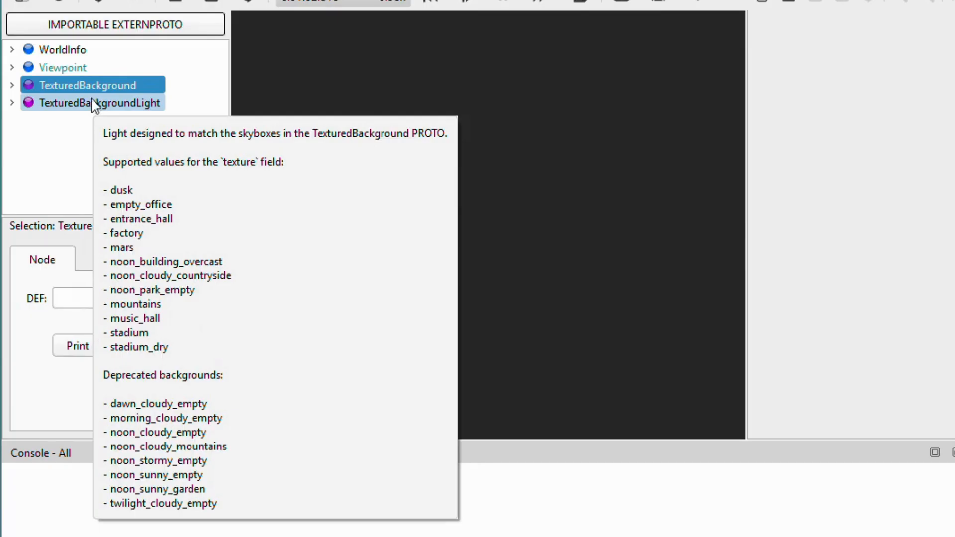
right_click(85, 83)
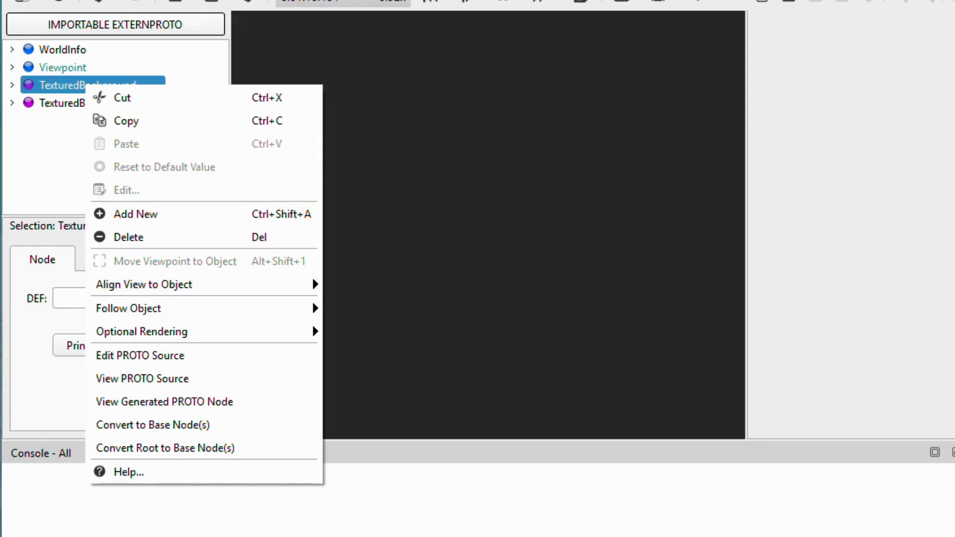
key("Escape")
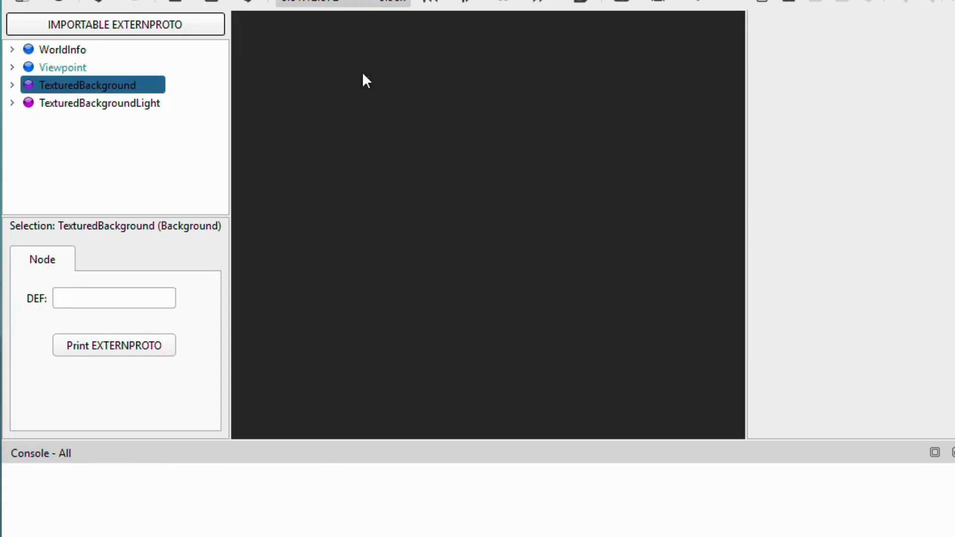
left_click(59, 4)
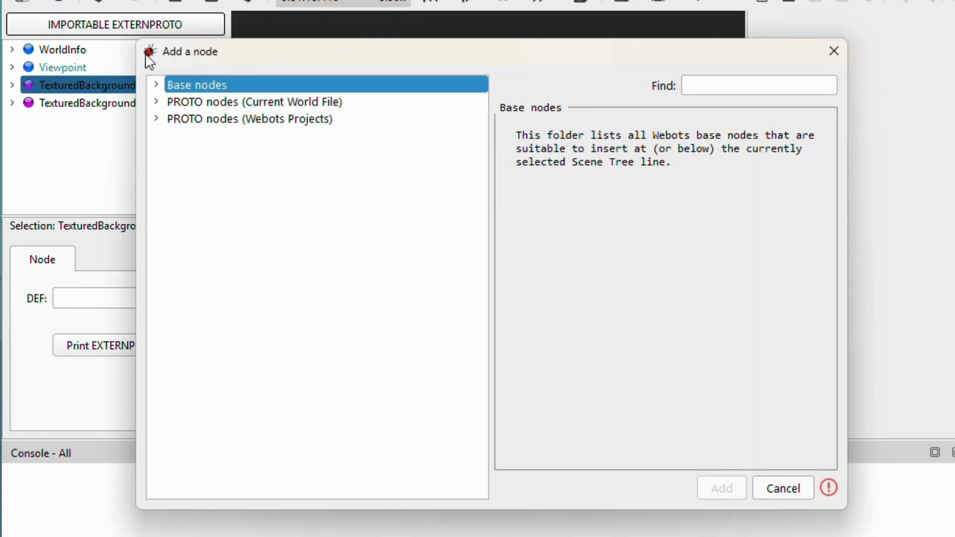
double_click(206, 126)
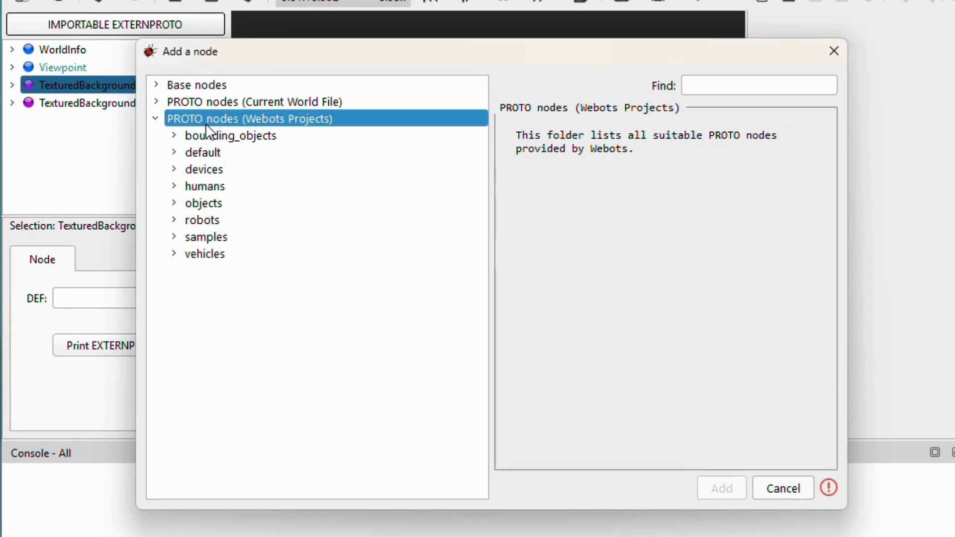
double_click(214, 221)
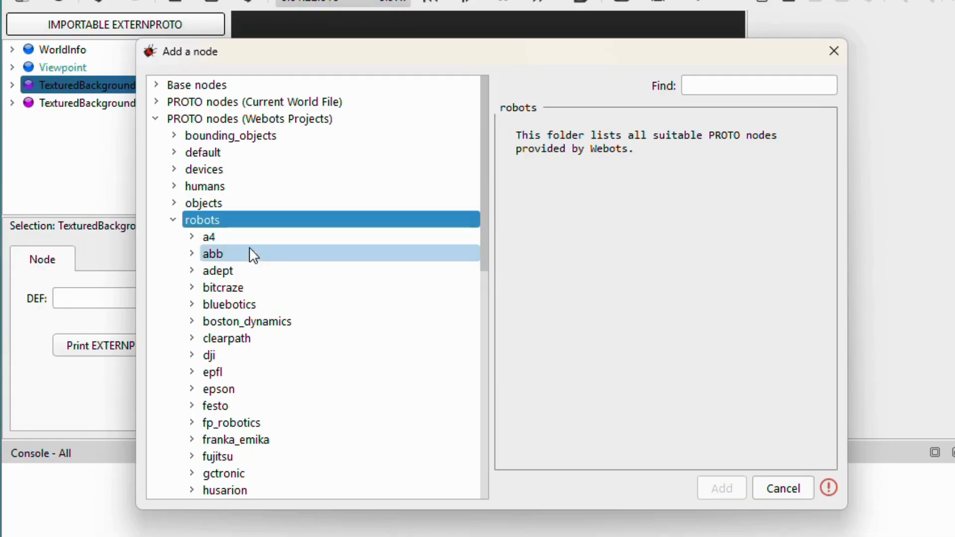
left_click(242, 235)
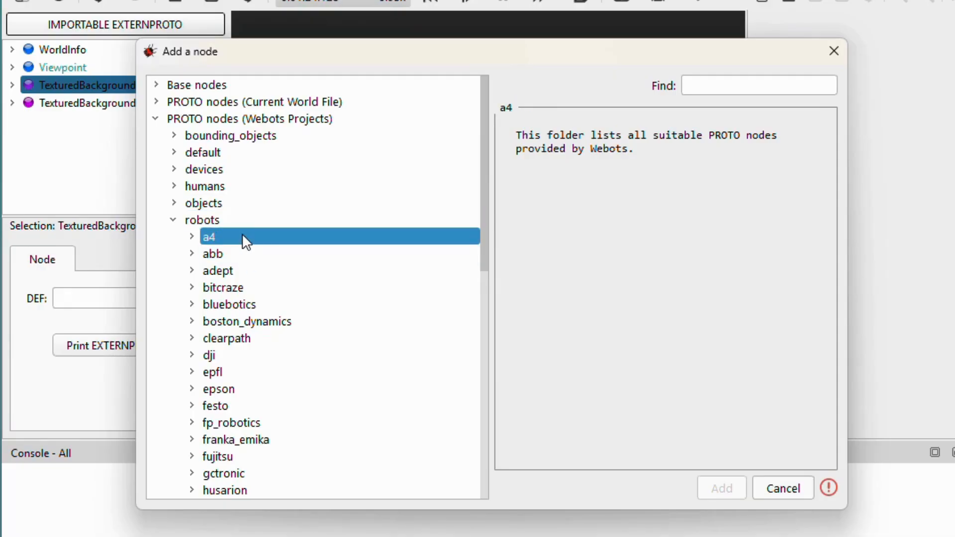
double_click(242, 234)
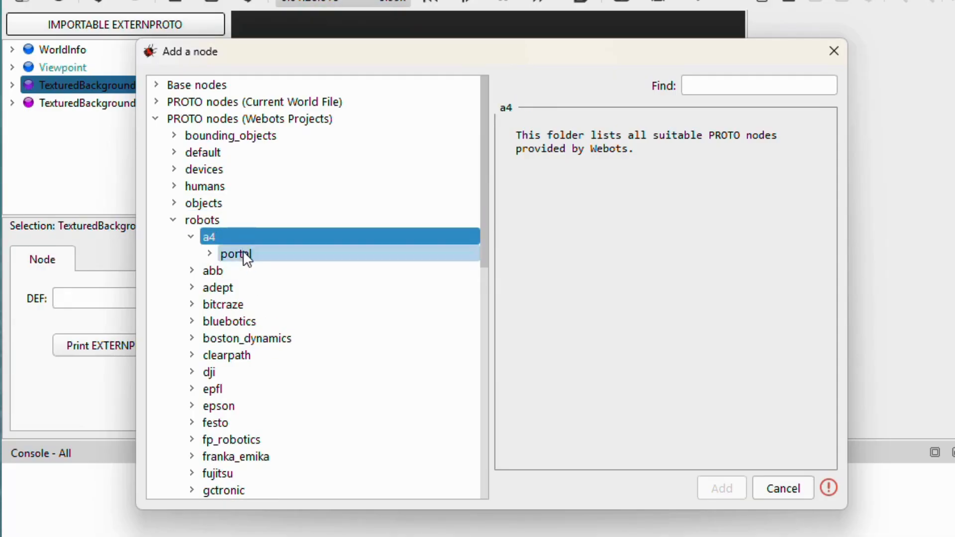
double_click(244, 253)
double_click(271, 263)
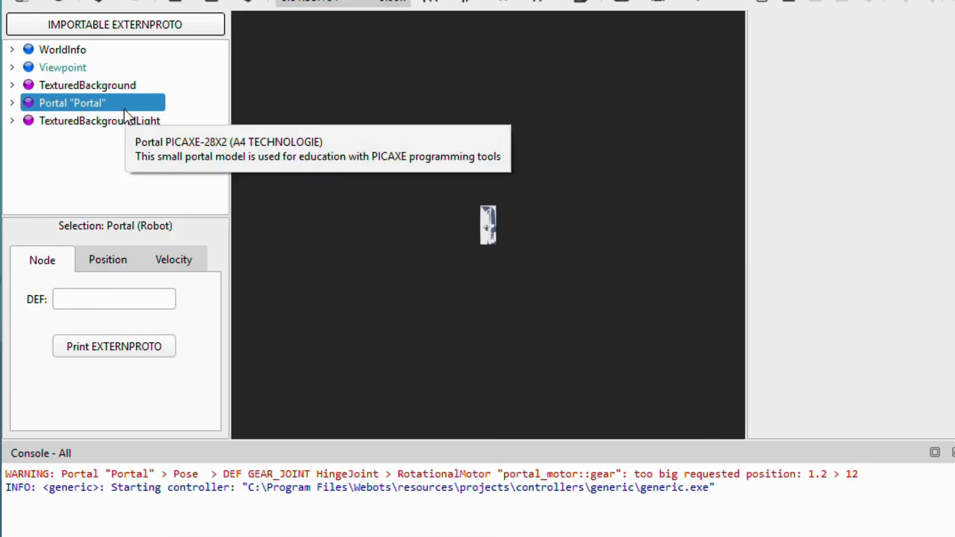
- Show the robot window of the Portal and move the viewpoint to the Portal in the 3D view
right_click(124, 111)
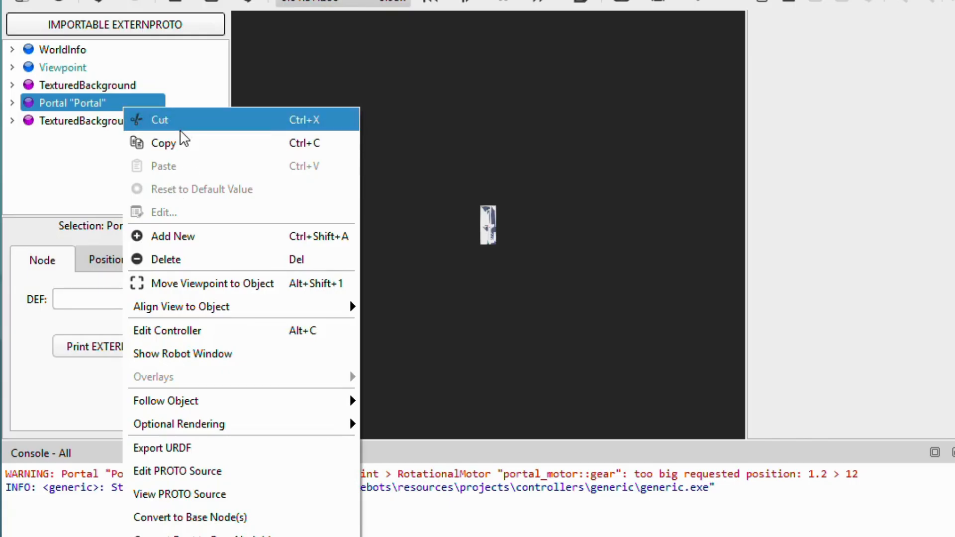
left_click(217, 354)
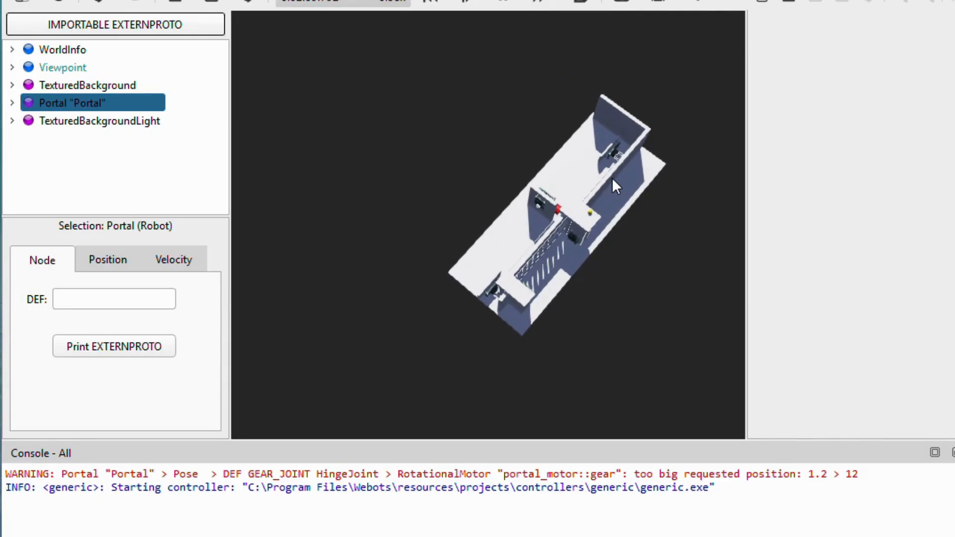
right_click(616, 173)
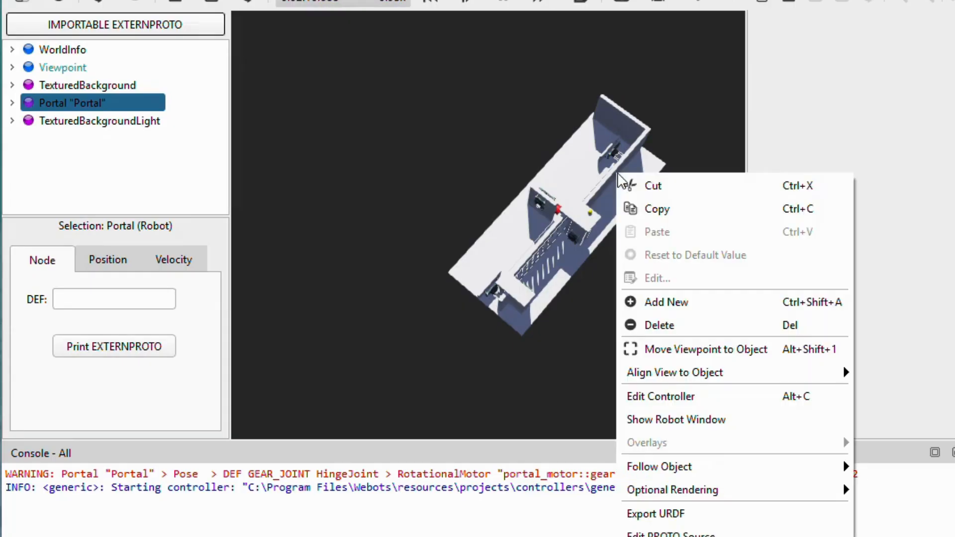
left_click(660, 350)
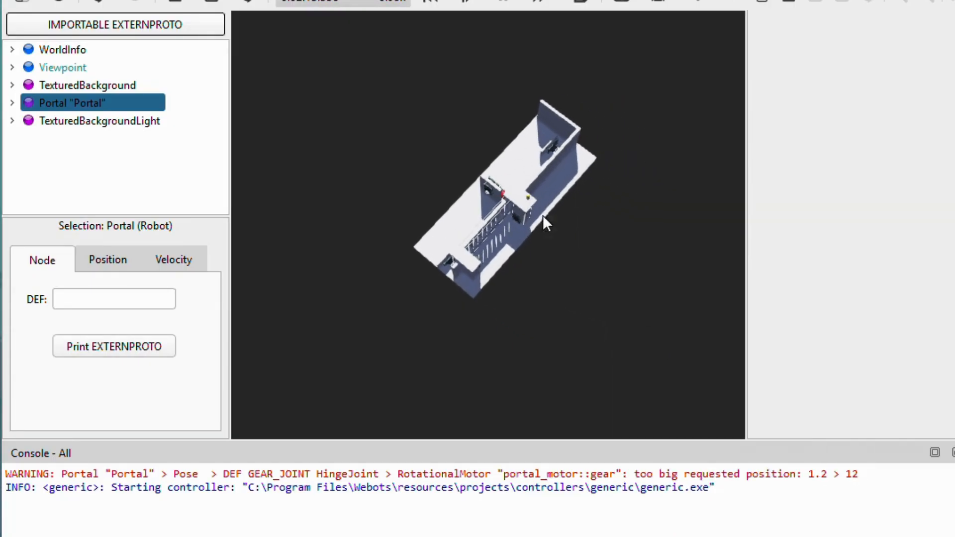
- Align the 3D view to the front of the Portal robot and inspect it
right_click(514, 163)
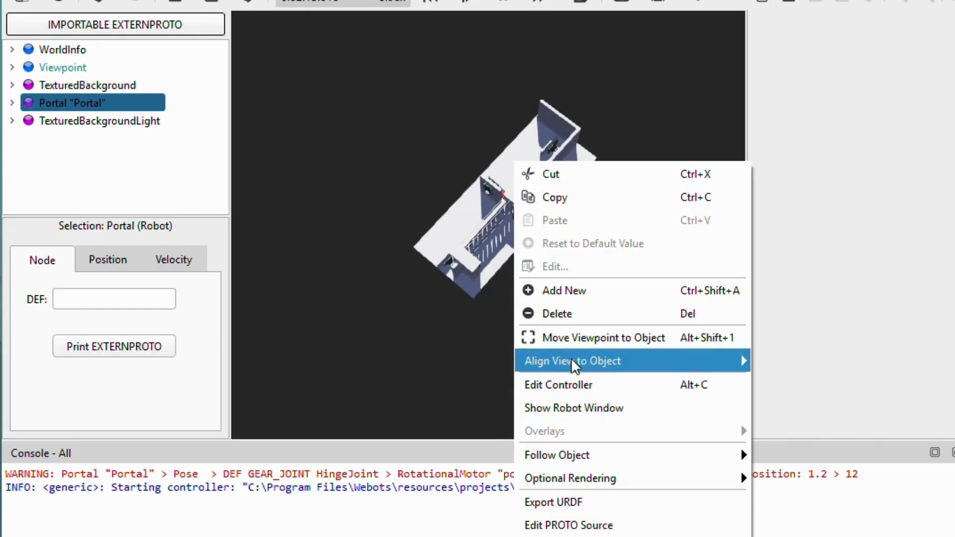
mouse_move(741, 361)
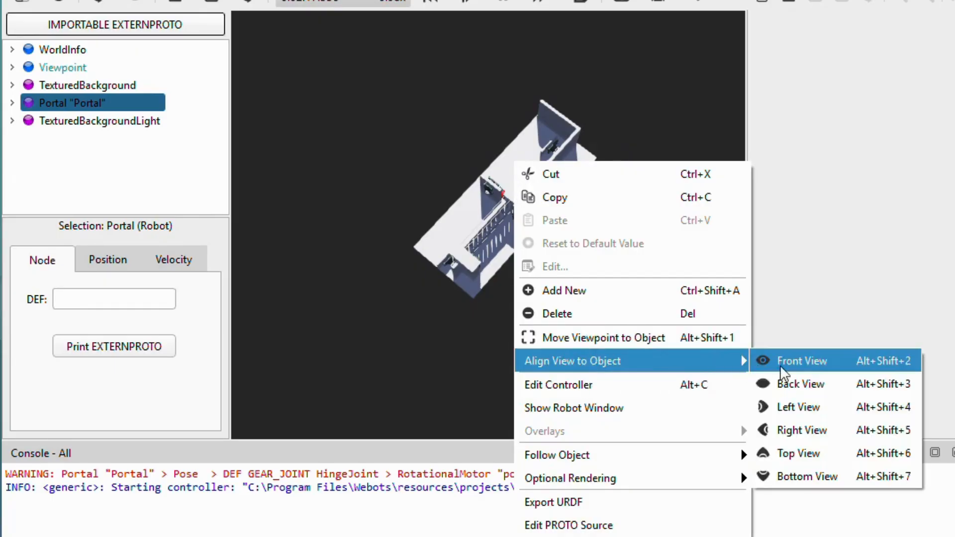
left_click(816, 367)
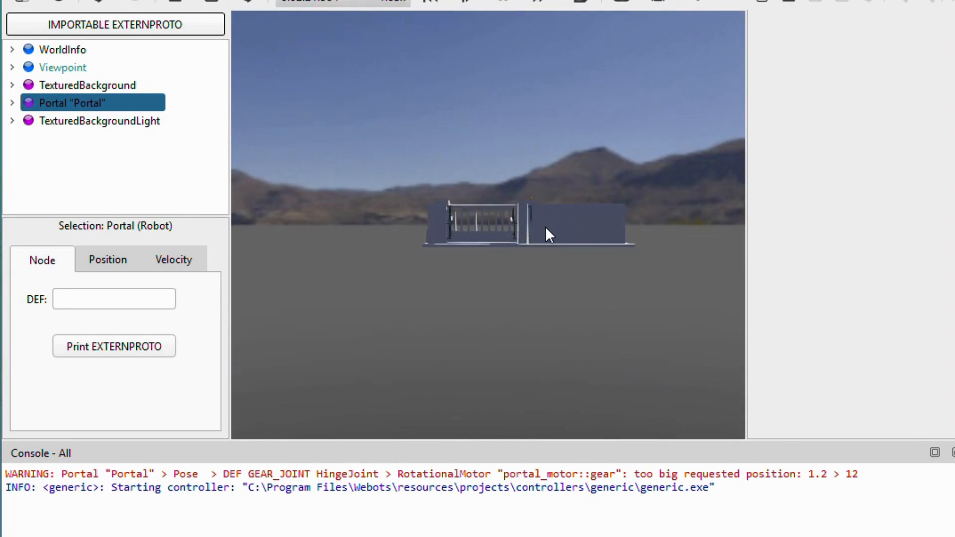
scroll(555, 216, "down", 3)
scroll(556, 216, "up", 3)
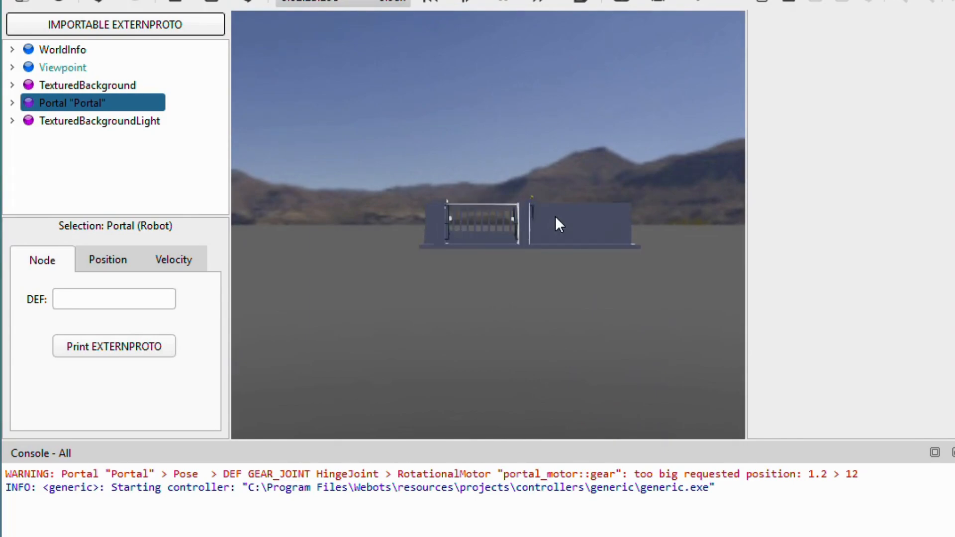
- Try out the single-step, real-time and fast simulation modes on the world containing the Portal robot, ending in fast mode
scroll(555, 216, "up", 4)
scroll(555, 216, "down", 2)
scroll(555, 216, "down", 2)
scroll(555, 216, "up", 3)
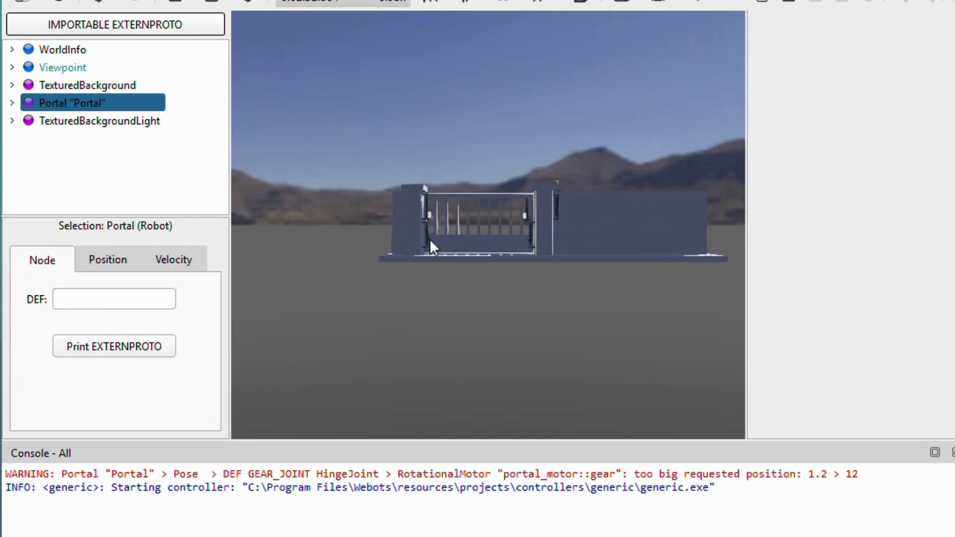
scroll(430, 239, "up", 4)
scroll(430, 239, "down", 5)
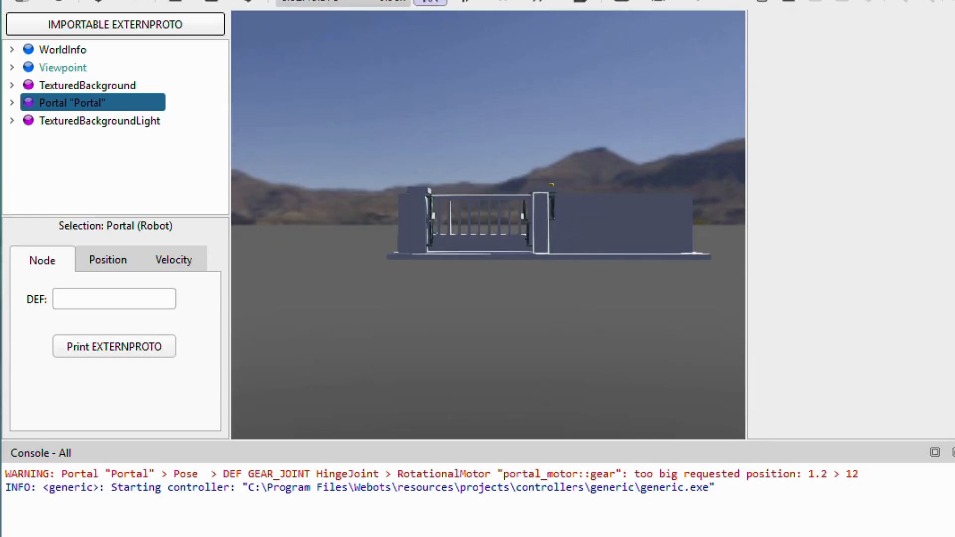
left_click(474, 2)
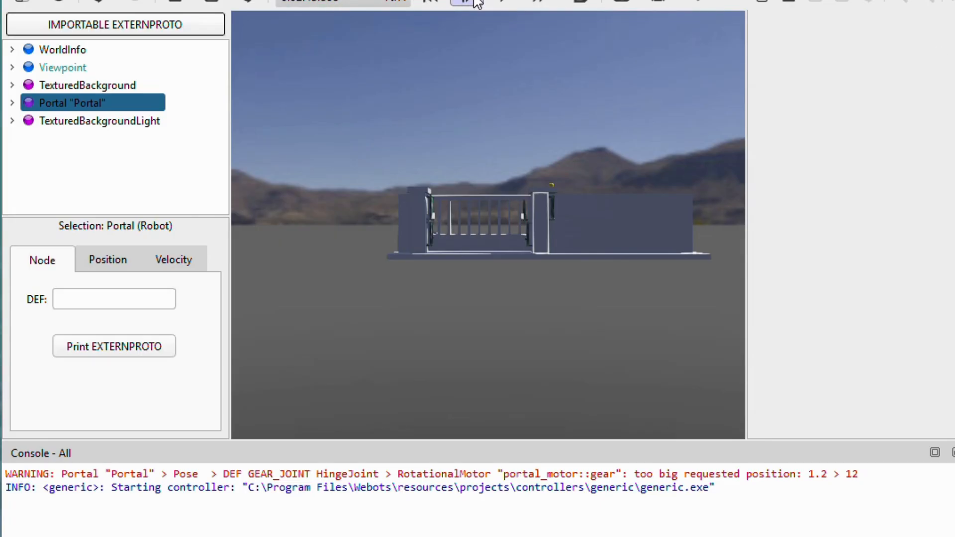
left_click(502, 1)
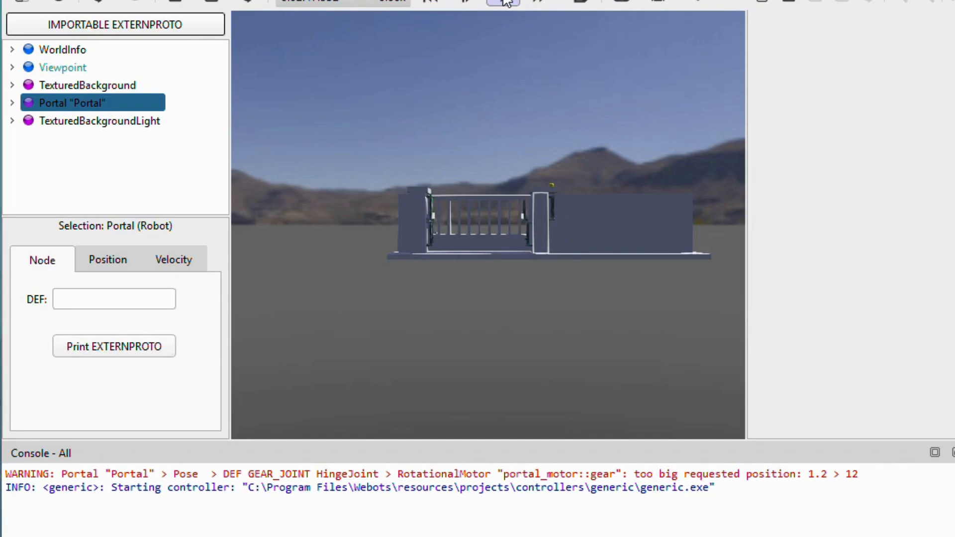
left_click(539, 2)
left_click(470, 2)
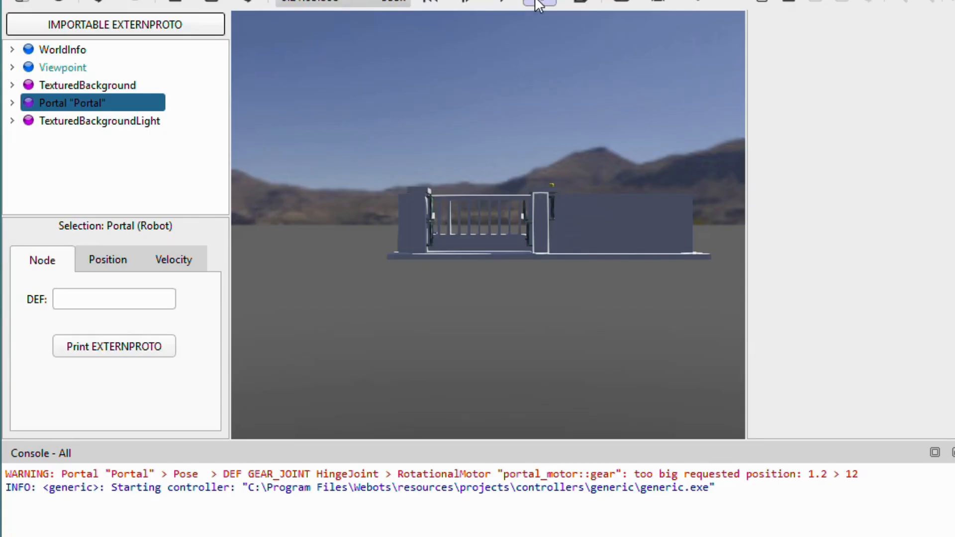
left_click(540, 3)
- Add a SimpleTwoFloorsHouse node from the Webots Projects PROTO buildings, found by searching for FLOORS
left_click(69, 2)
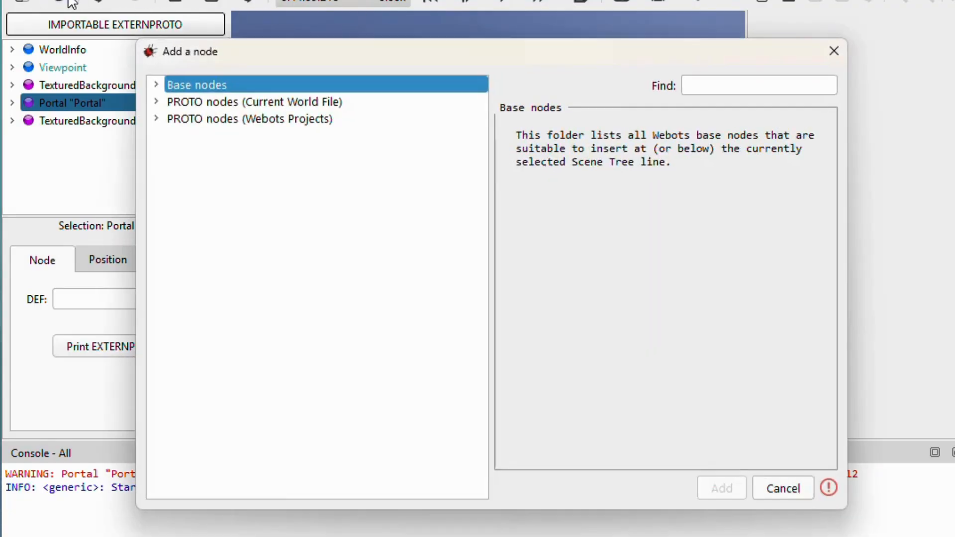
double_click(226, 119)
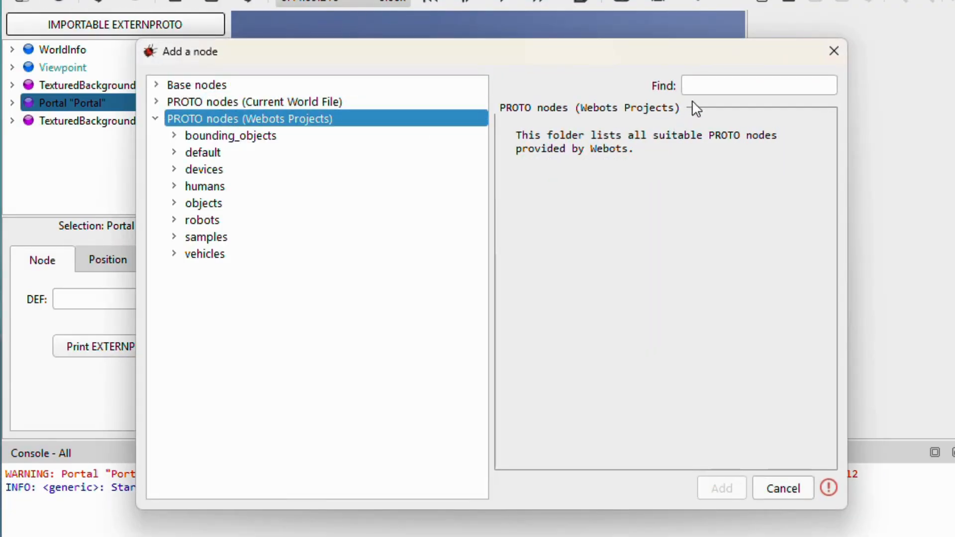
left_click(701, 87)
type("FLOORS")
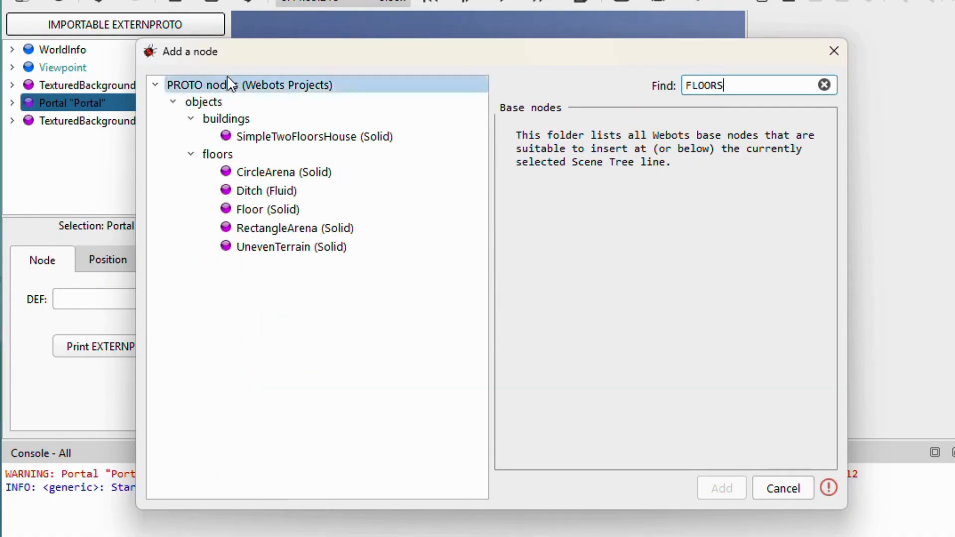
left_click(301, 137)
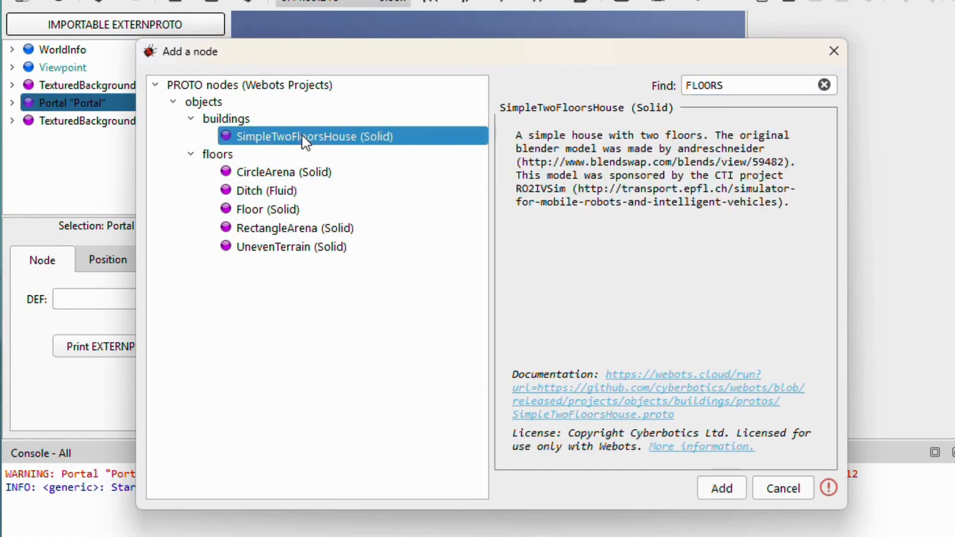
left_click(725, 482)
left_click_drag(561, 253, 548, 300)
left_click(71, 0)
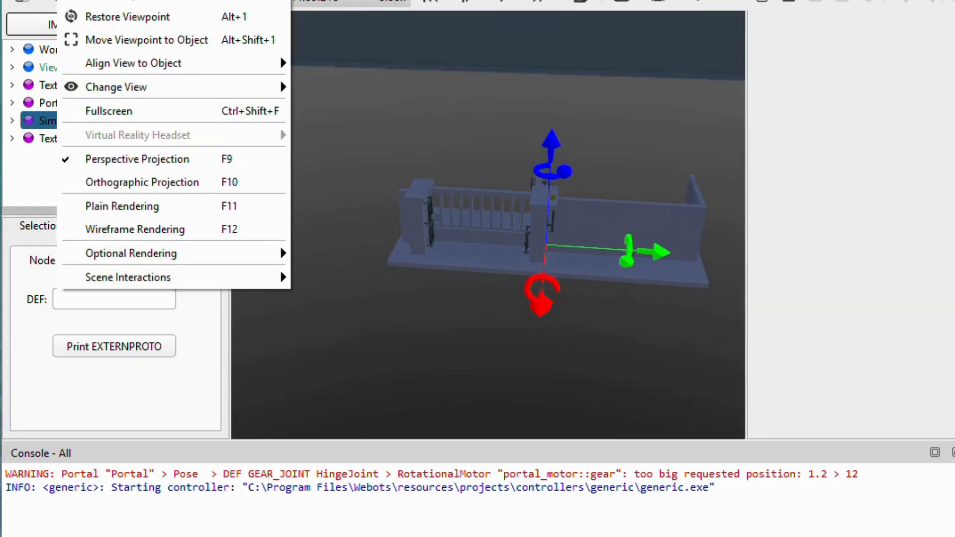
left_click(580, 0)
left_click(72, 0)
mouse_move(108, 1)
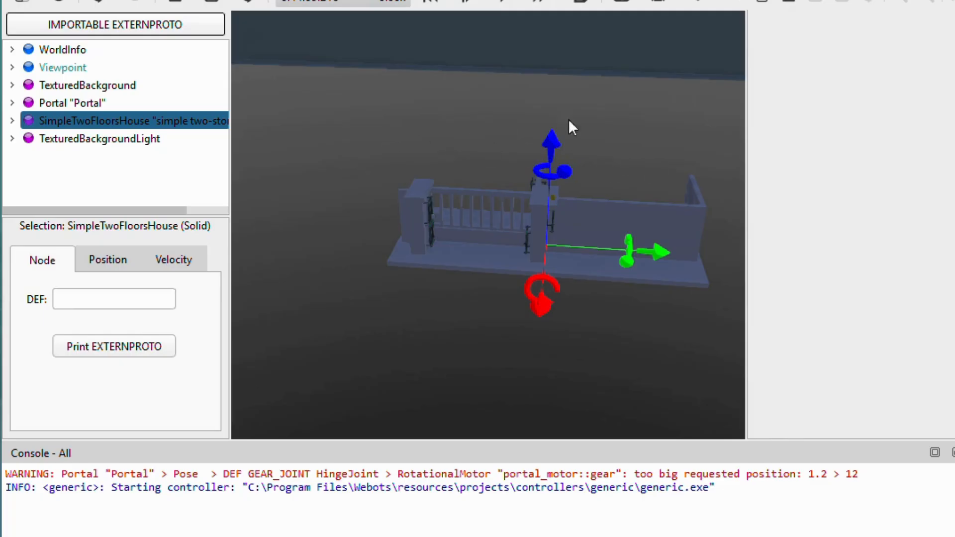
left_click(12, 0)
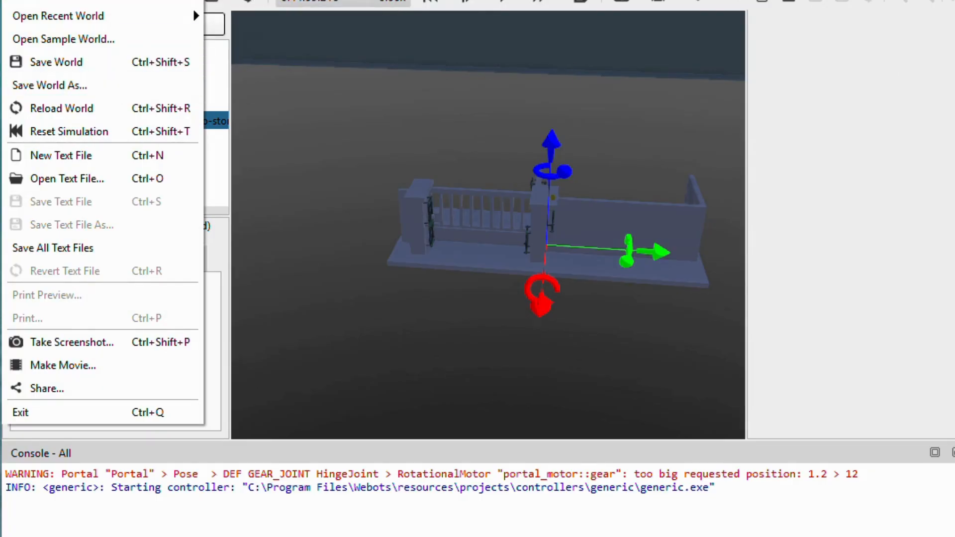
left_click(659, 142)
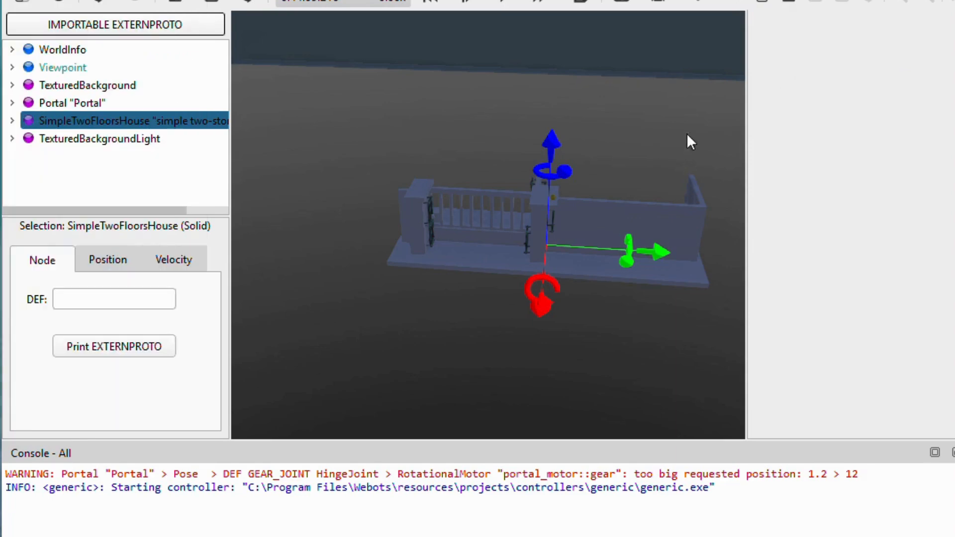
- Select the Portal robot, look at it inside the house, and view its position and absolute velocity details
left_click(615, 208)
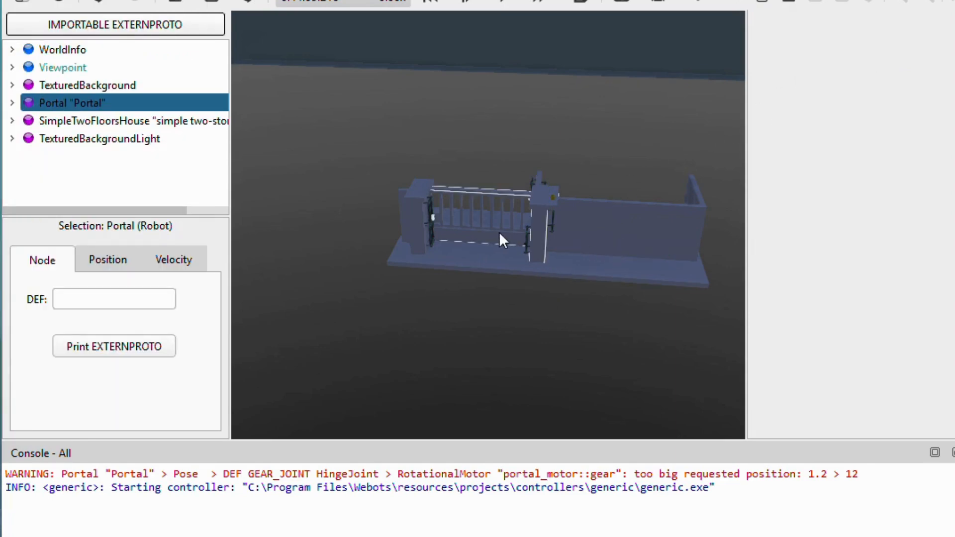
left_click_drag(398, 191, 203, 164)
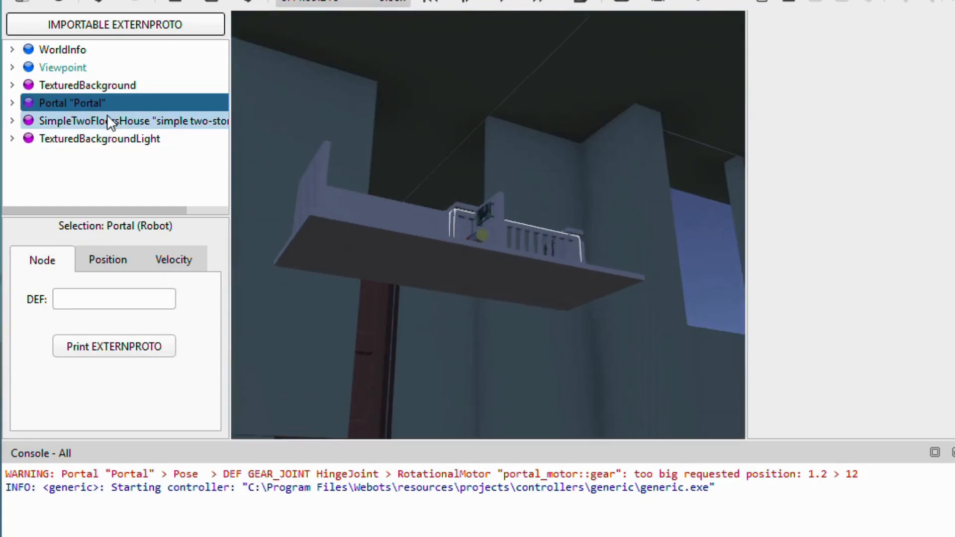
left_click_drag(360, 175, 331, 192)
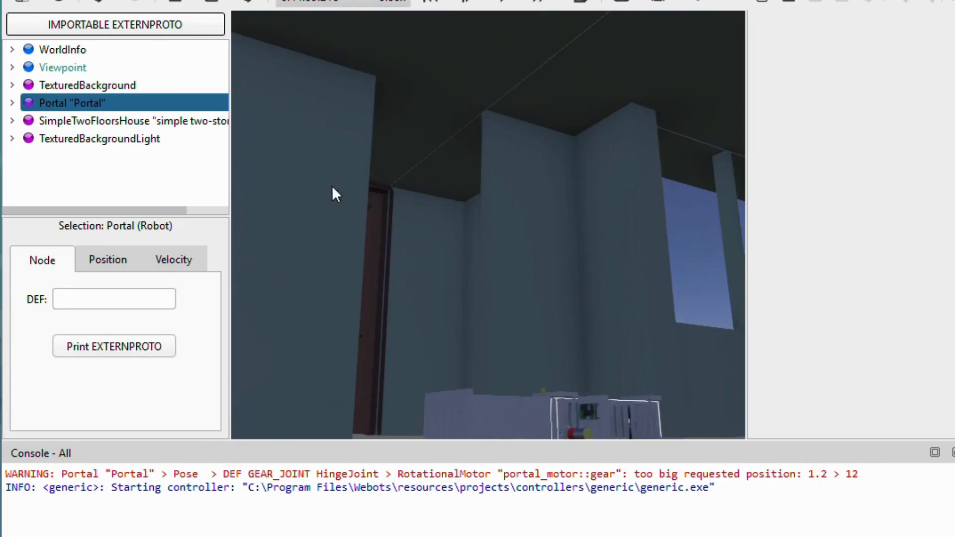
right_click(106, 106)
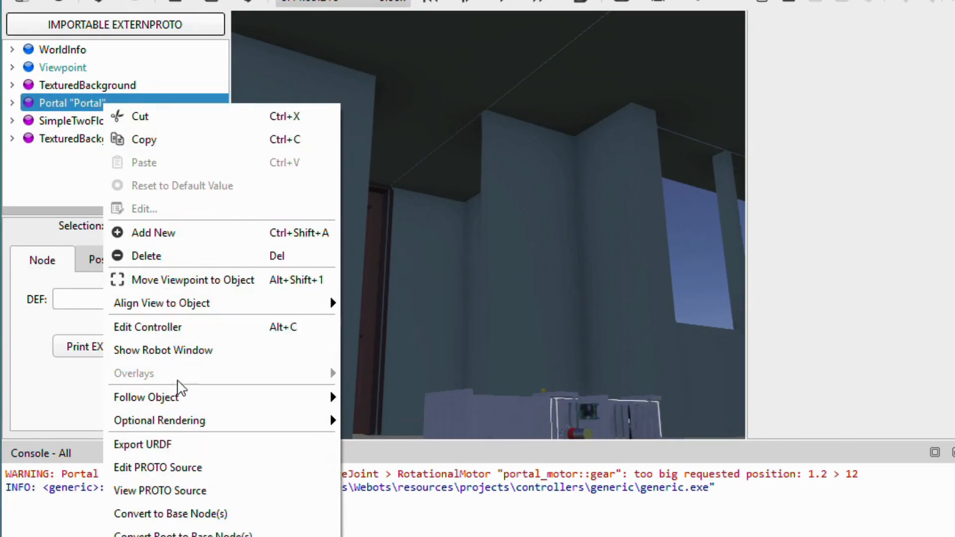
left_click(83, 106)
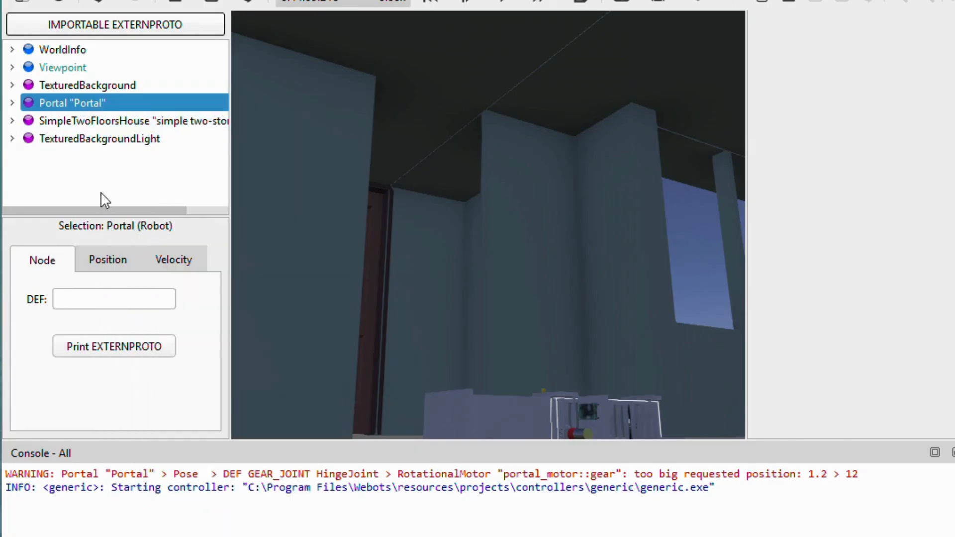
left_click(110, 263)
left_click(174, 262)
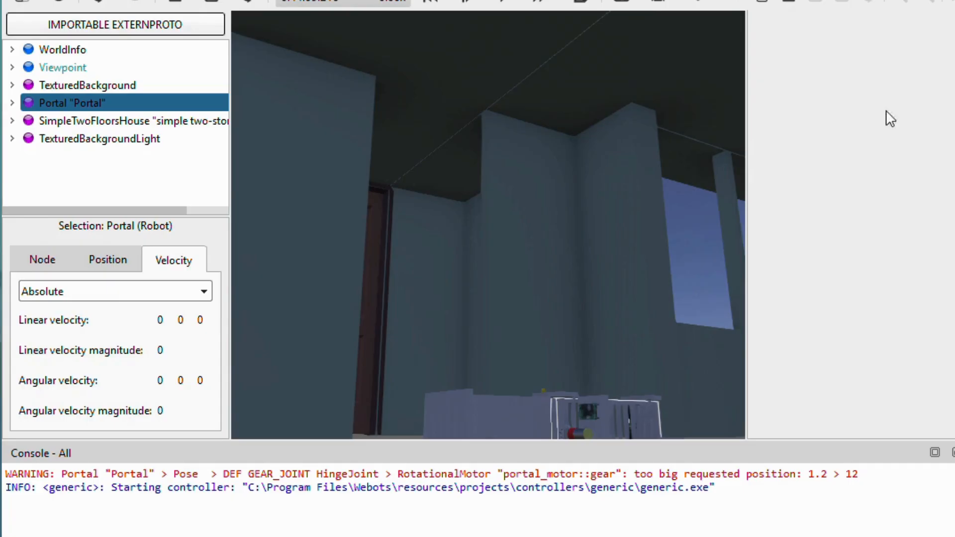
- View the two-floor house from outside and above, with its entire tiled roof in frame
left_click_drag(478, 290, 499, 232)
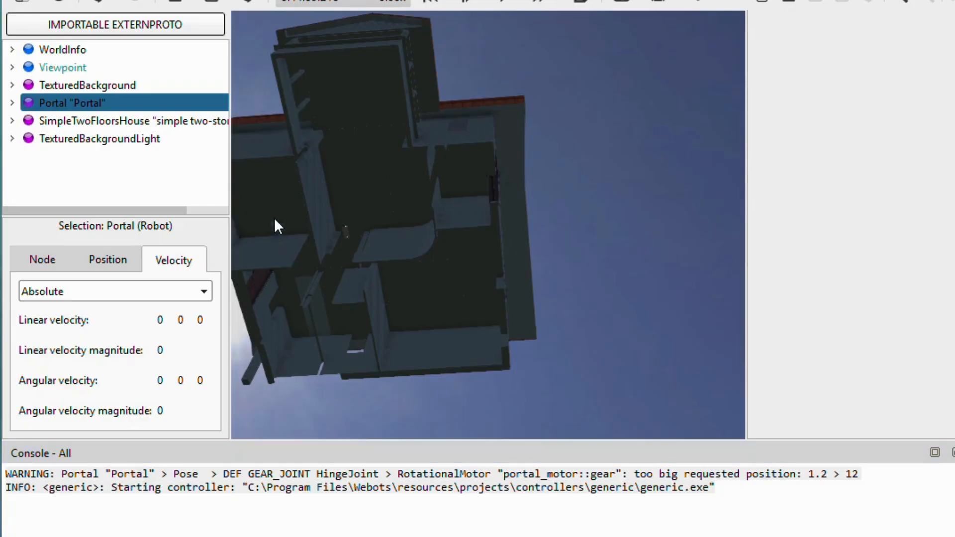
left_click(199, 138)
left_click_drag(393, 201, 507, 184)
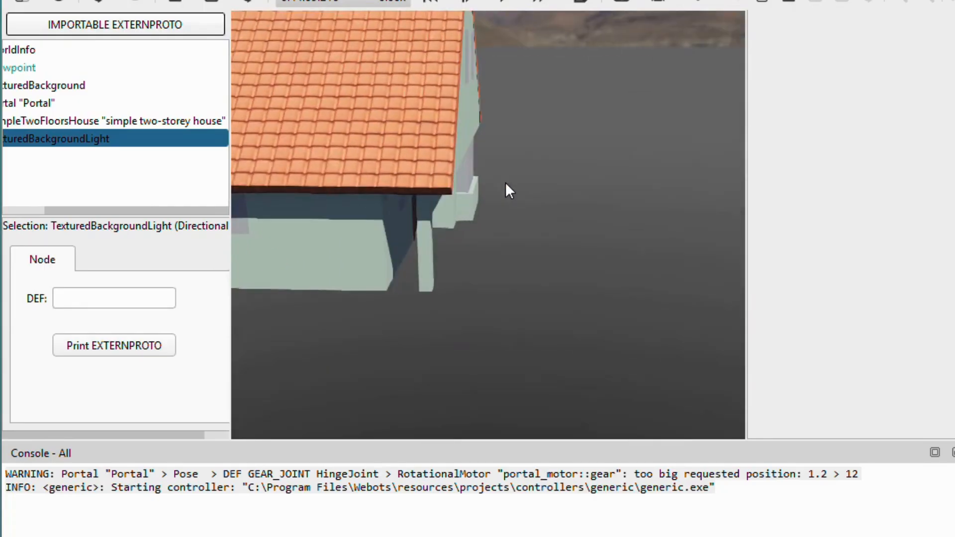
scroll(515, 169, "down", 6)
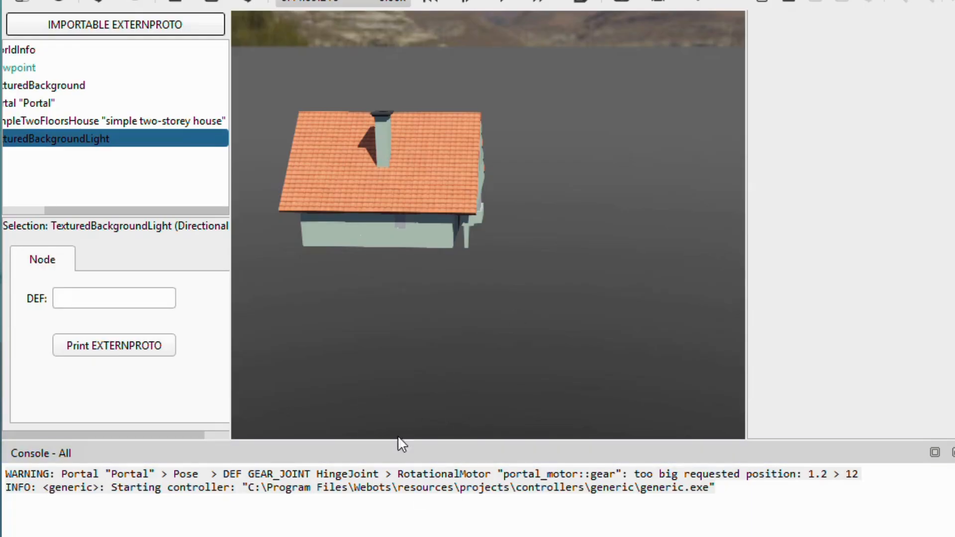
right_click(112, 133)
mouse_move(205, 333)
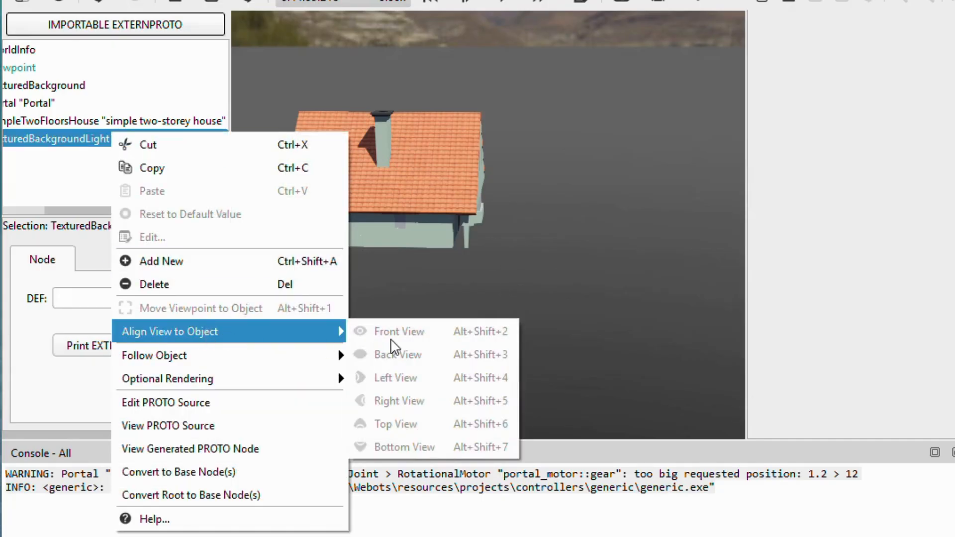
left_click(583, 239)
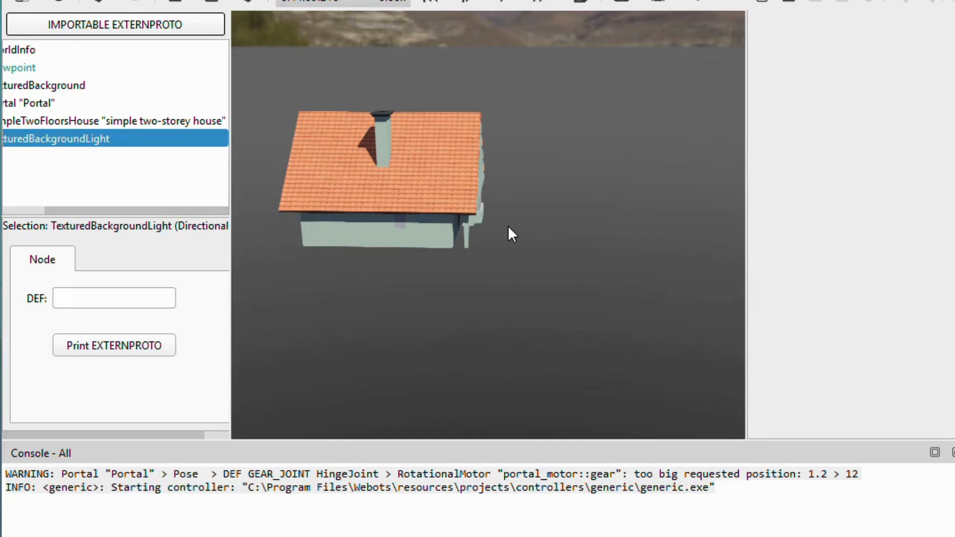
- Select the SimpleTwoFloorsHouse in the 3D view and look at it slightly closer
left_click(393, 174)
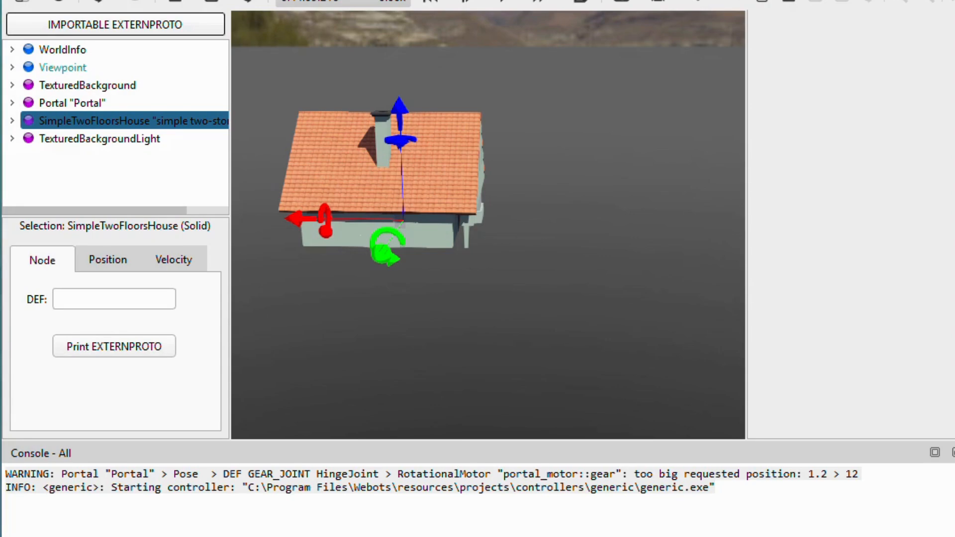
scroll(652, 183, "up", 2)
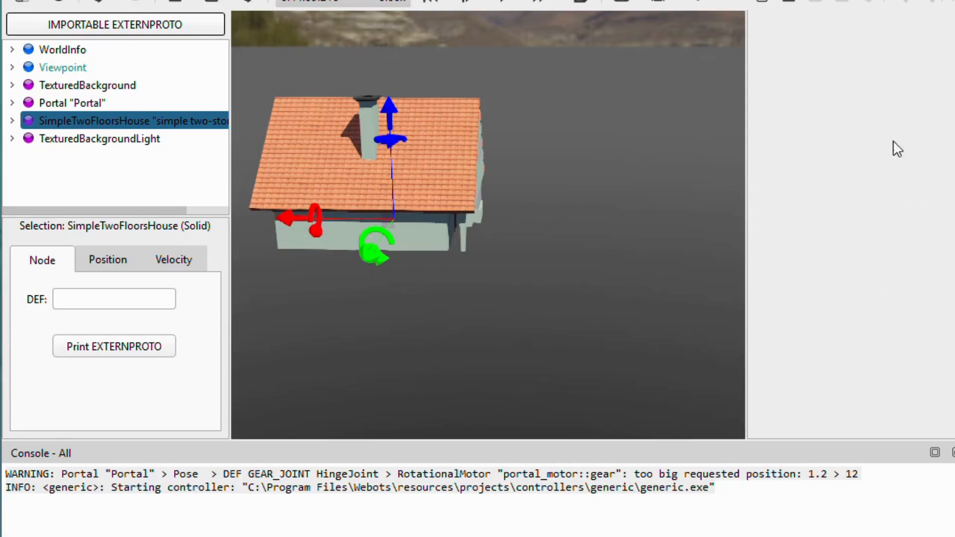
left_click(590, 461)
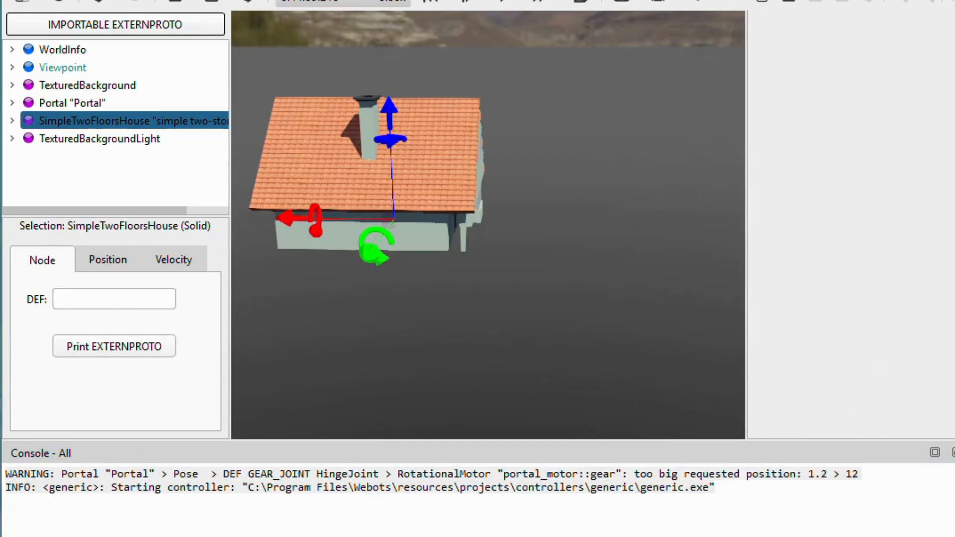